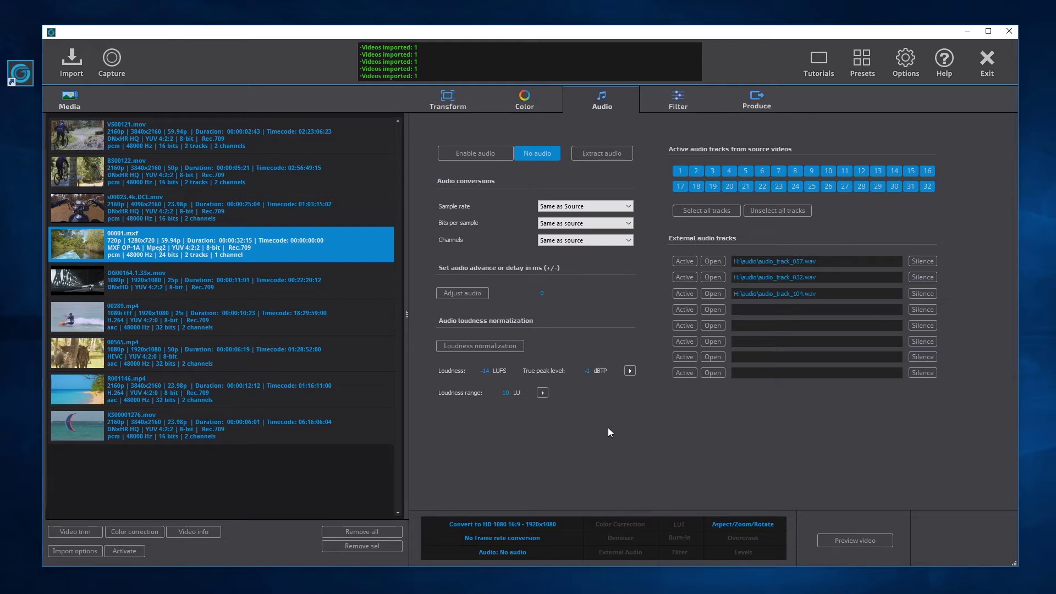
Enable audio for 00001.mxf on the Audio tab, keeping output audio the same as the source.
right_click(351, 247)
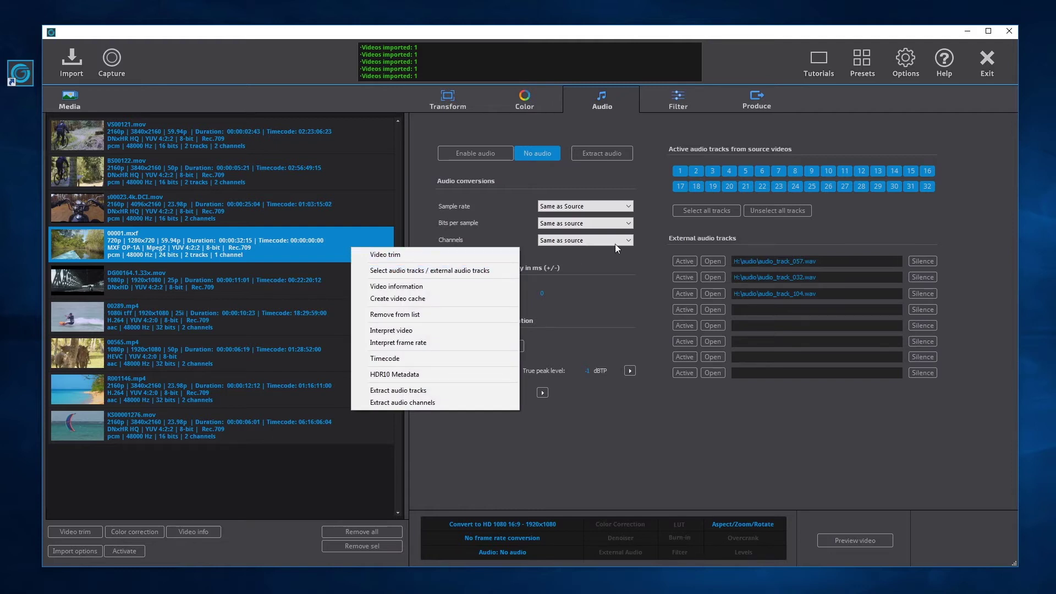
left_click(661, 209)
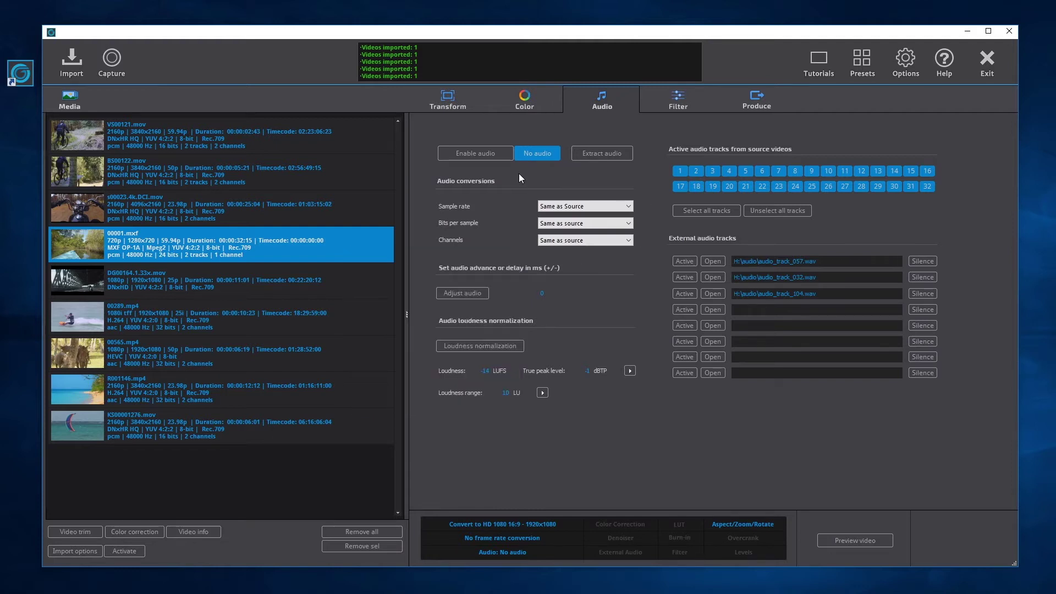
left_click(484, 156)
left_click(527, 152)
left_click(497, 153)
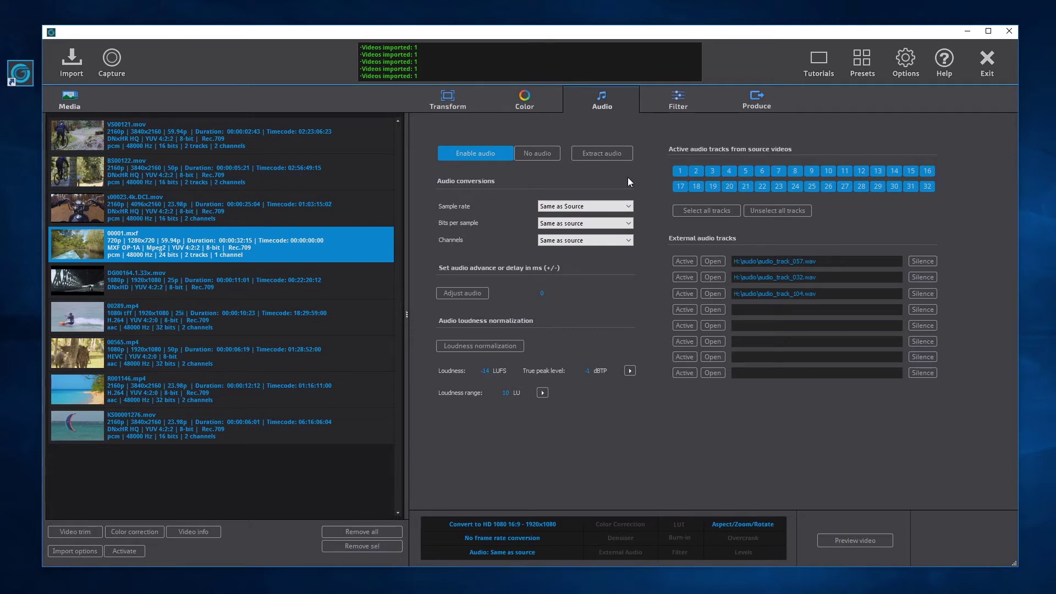
left_click(597, 157)
Keep bits per sample and channels as source, and choose a 48000 Hz sample rate.
left_click(593, 224)
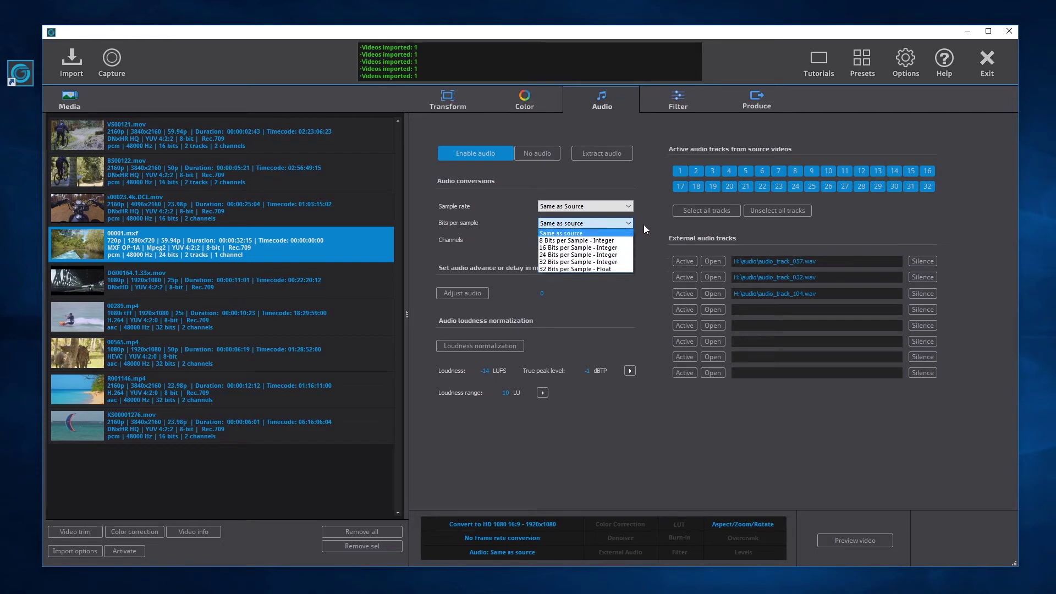
left_click(644, 224)
left_click(632, 239)
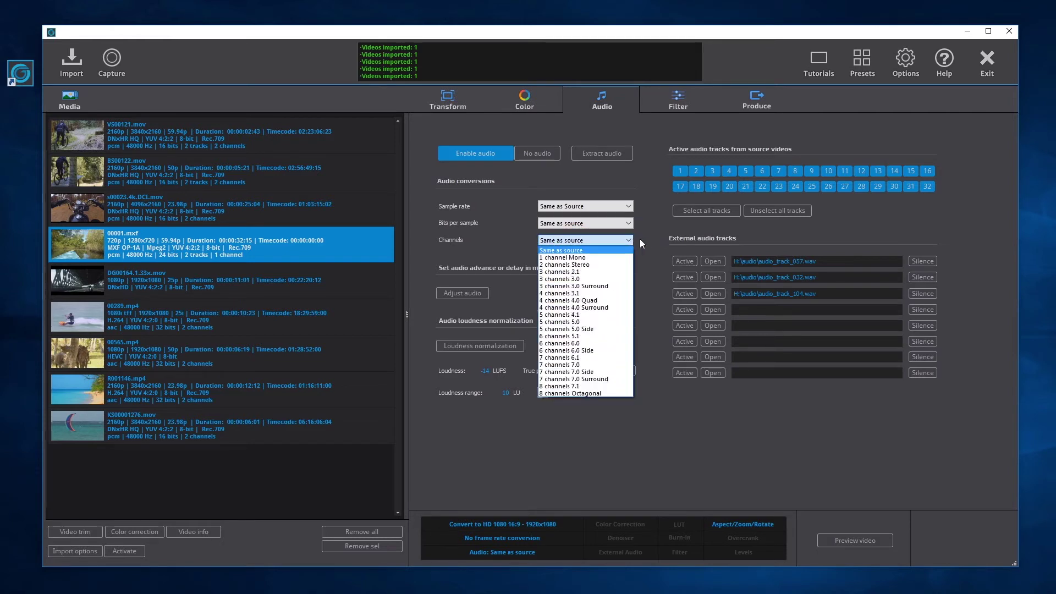
left_click(650, 234)
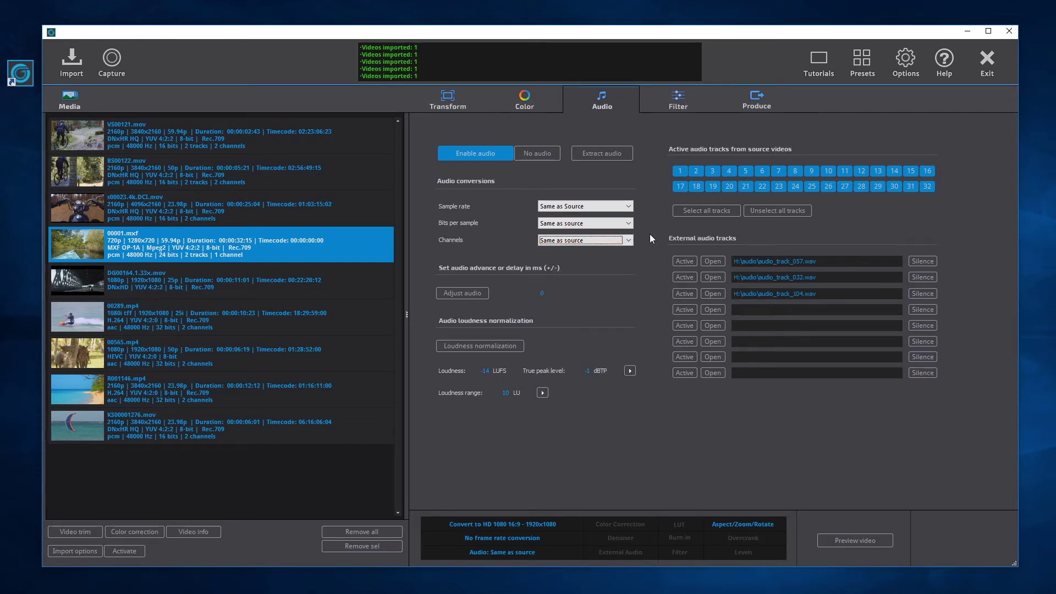
left_click(625, 206)
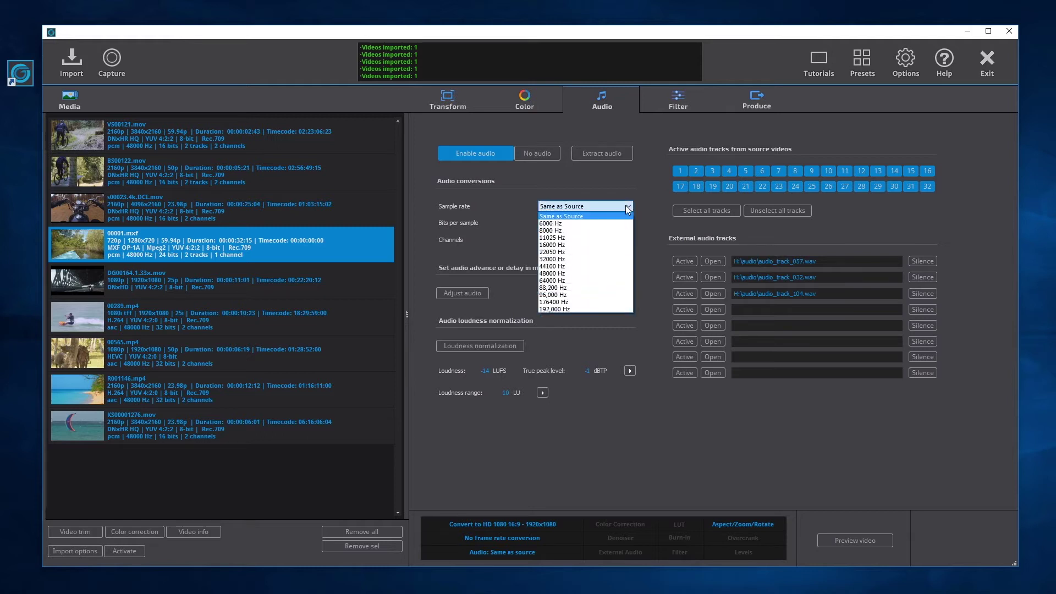
left_click(580, 274)
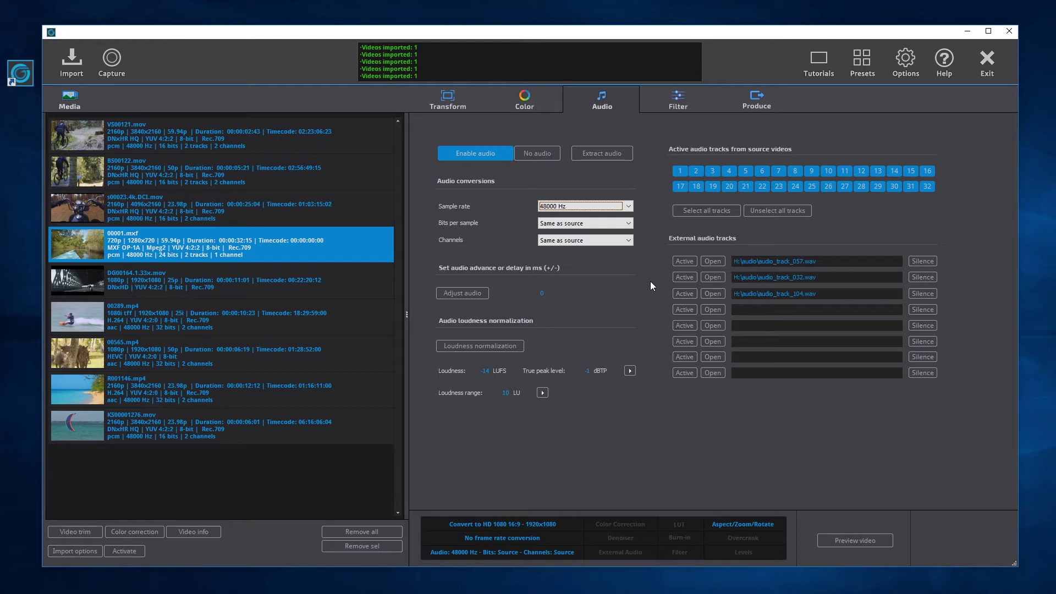
left_click(480, 297)
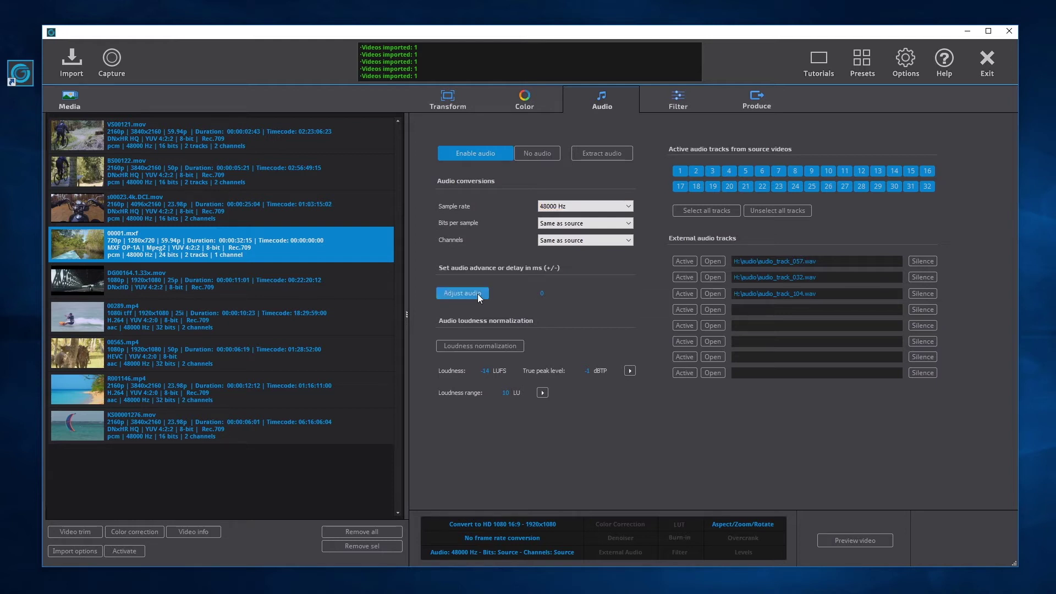
Turn audio delay off and enable loudness normalization with the Online videos, YouTube preset (-14 LUFS).
left_click(480, 297)
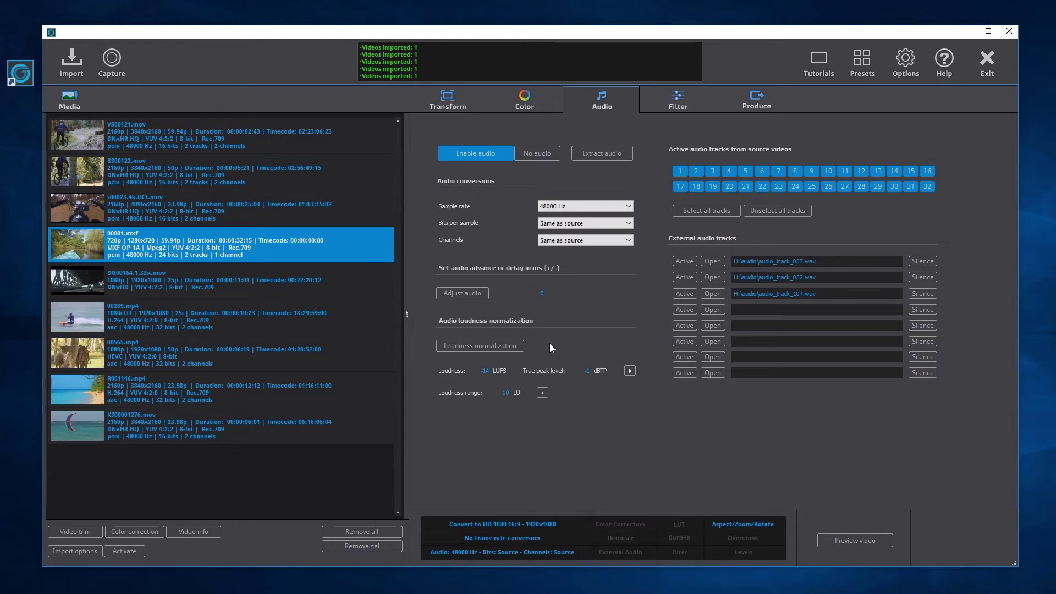
left_click(509, 348)
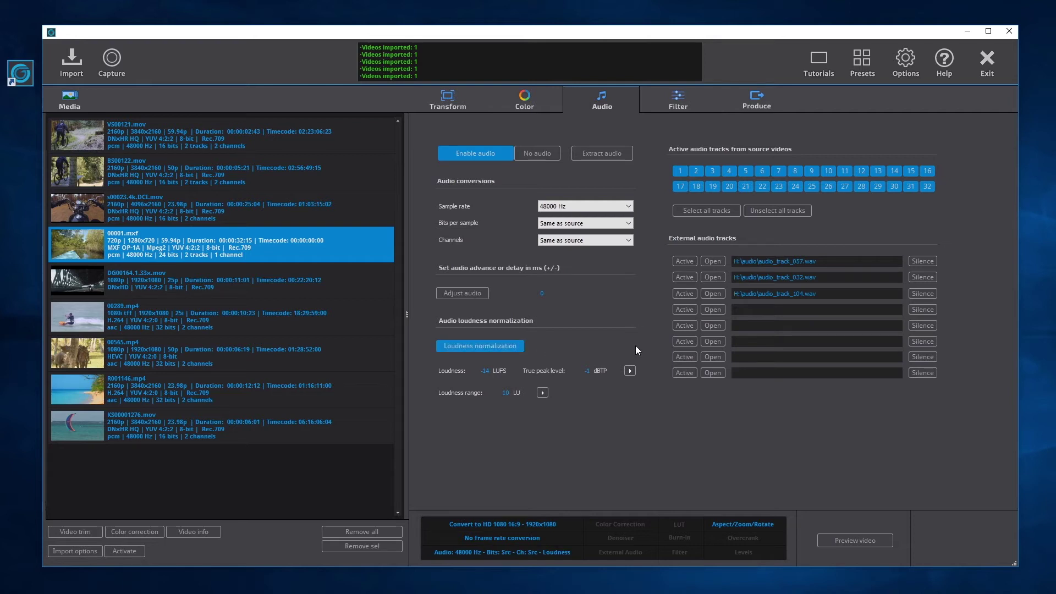
left_click(485, 371)
type("-12")
key("Return")
left_click(630, 371)
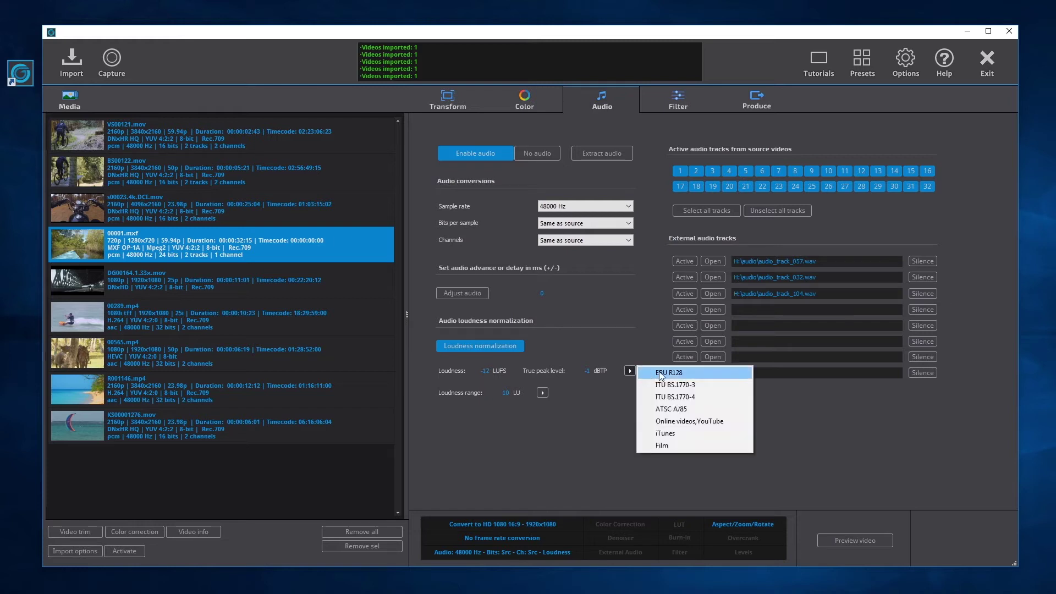
left_click(671, 373)
left_click(630, 370)
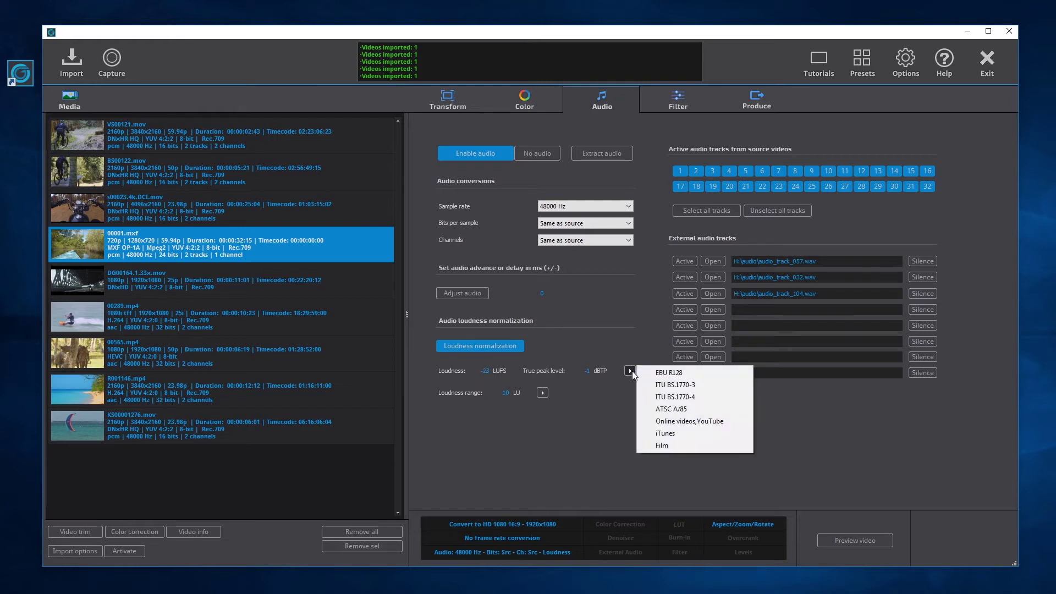
left_click(676, 421)
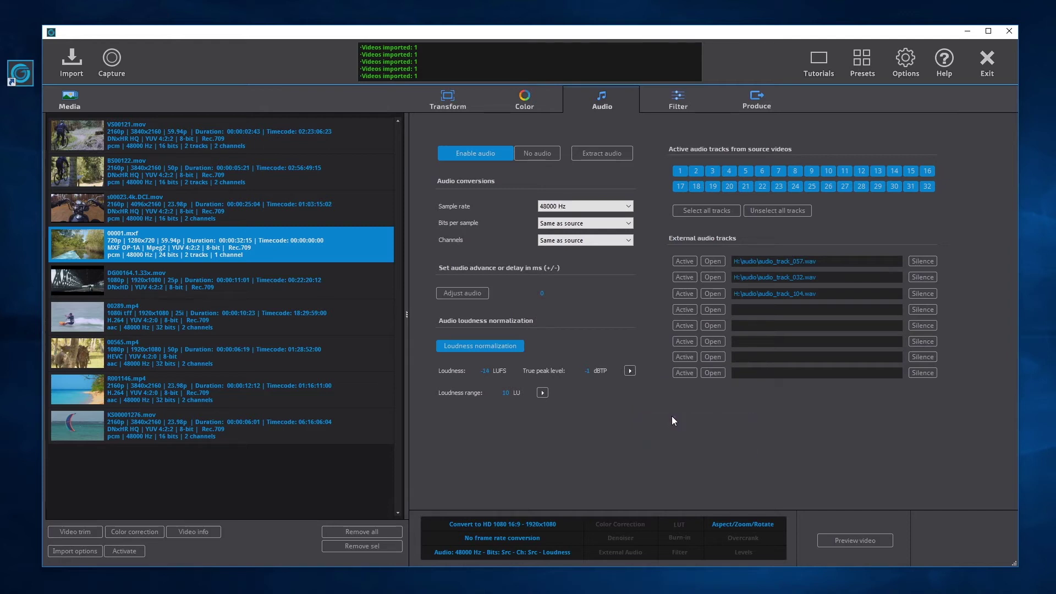
Set the loudness range to the Normal, 10 LU preset.
double_click(506, 394)
type("14")
key("Return")
left_click(543, 392)
left_click(579, 418)
Turn loudness normalization off for 00001.mxf.
left_click(516, 348)
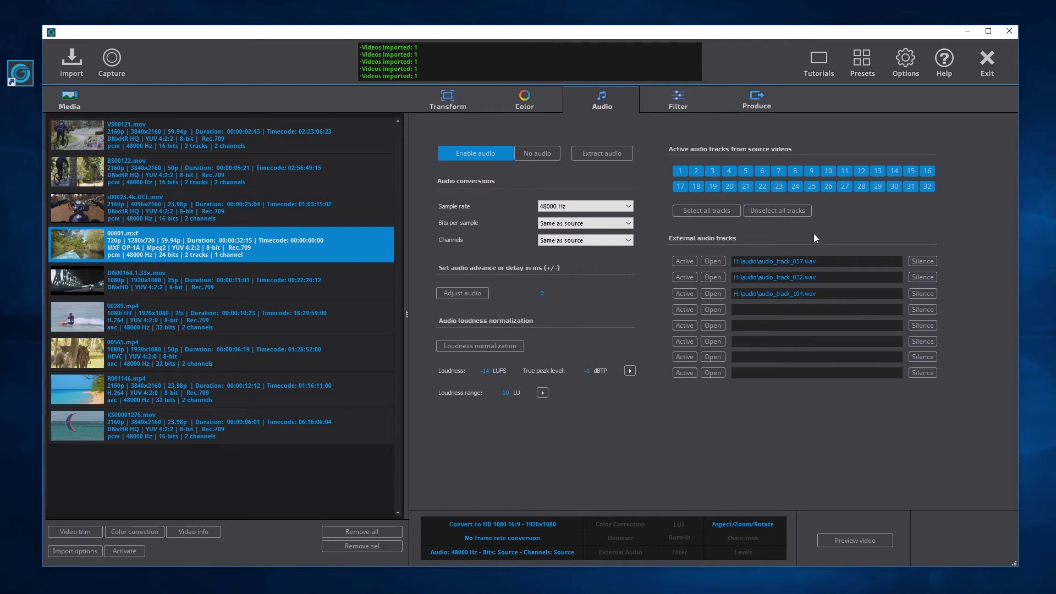
Unselect all 32 source tracks and activate external track audio_track_057.wav.
left_click(757, 210)
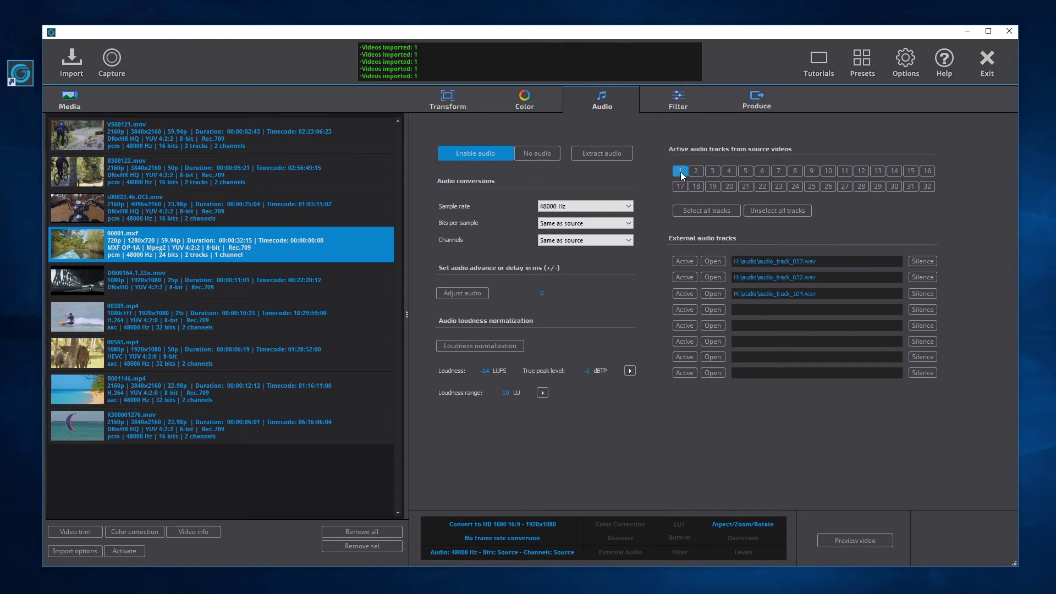
left_click(684, 261)
In the external audio tracks dialog, set audio_track_057.wav to Stretch and confirm.
right_click(305, 247)
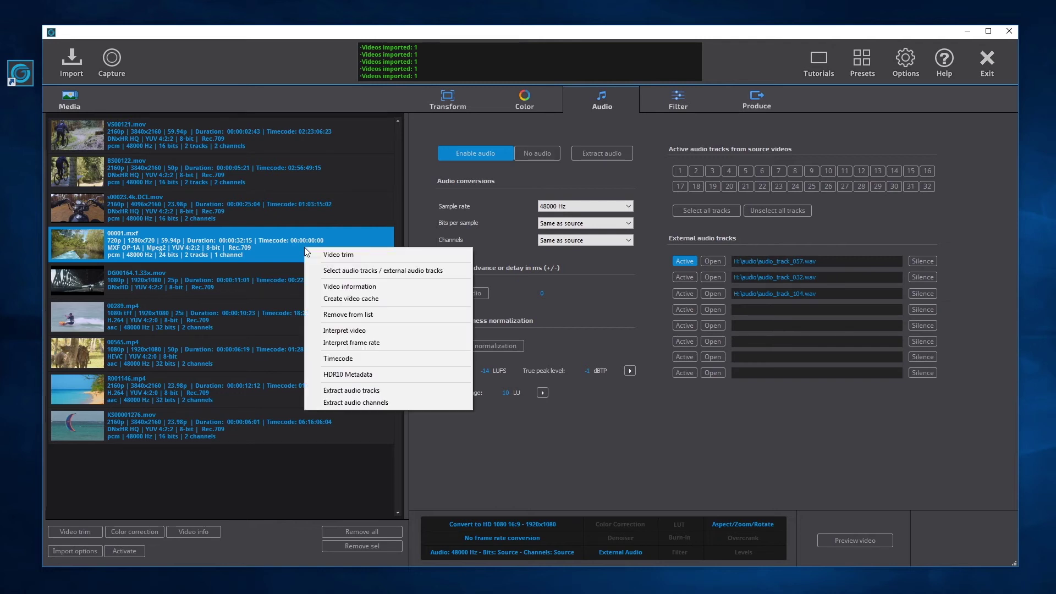
left_click(359, 272)
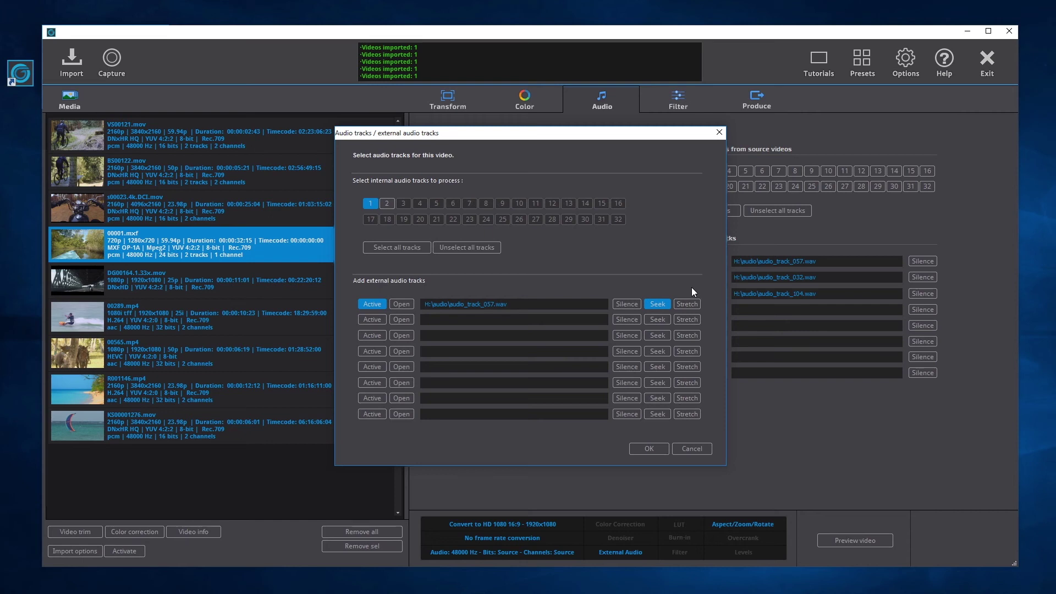
left_click(692, 304)
left_click(649, 448)
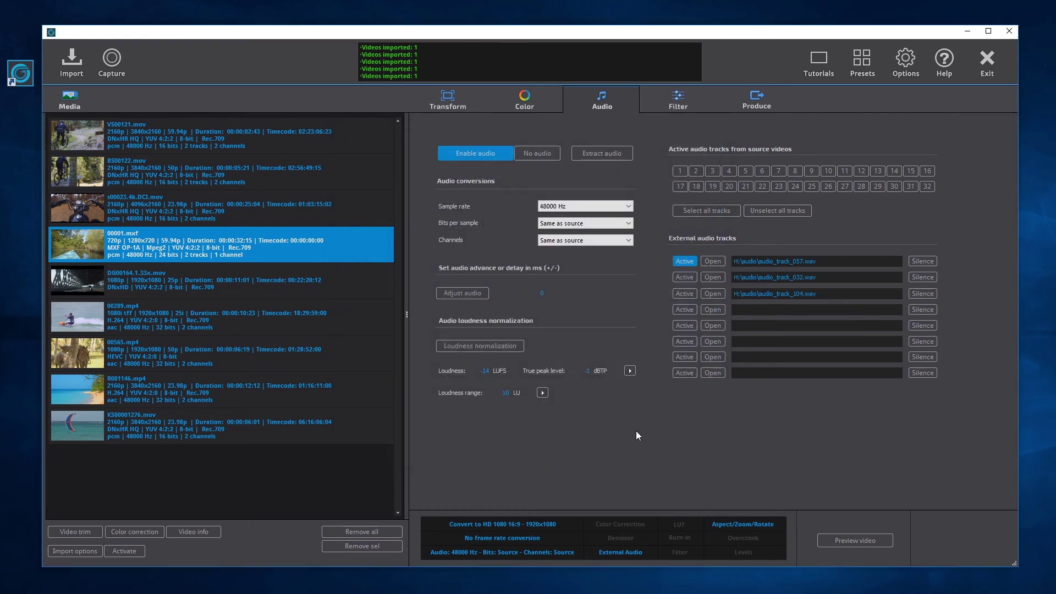
right_click(368, 248)
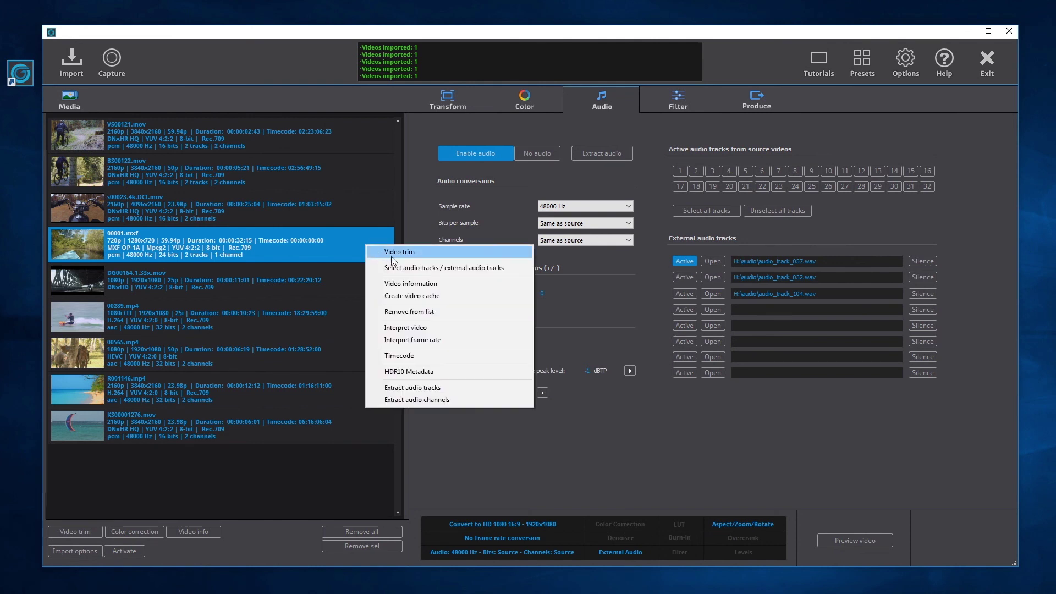
left_click(458, 388)
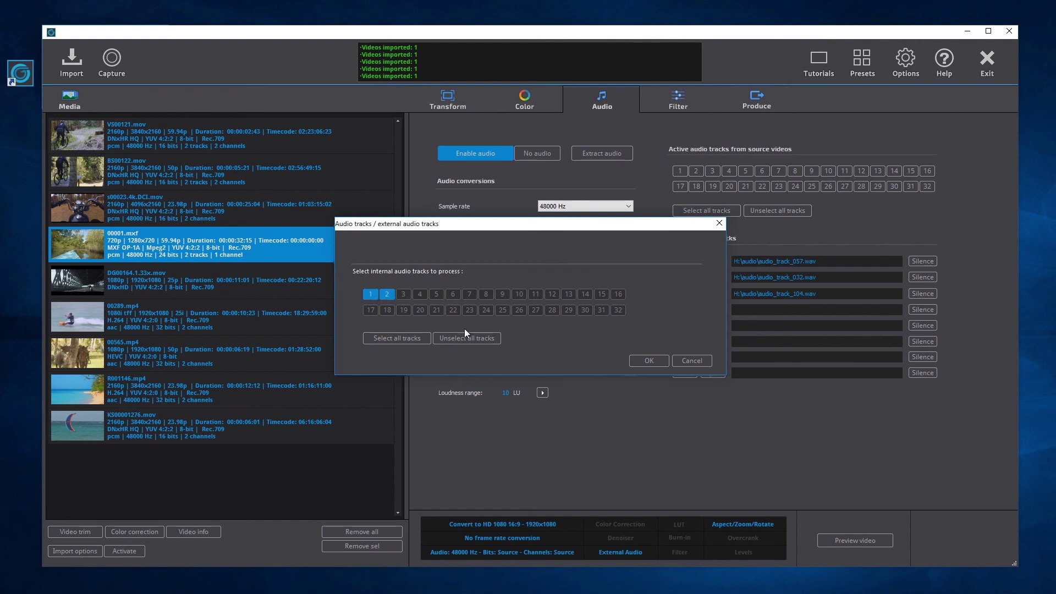
left_click(685, 362)
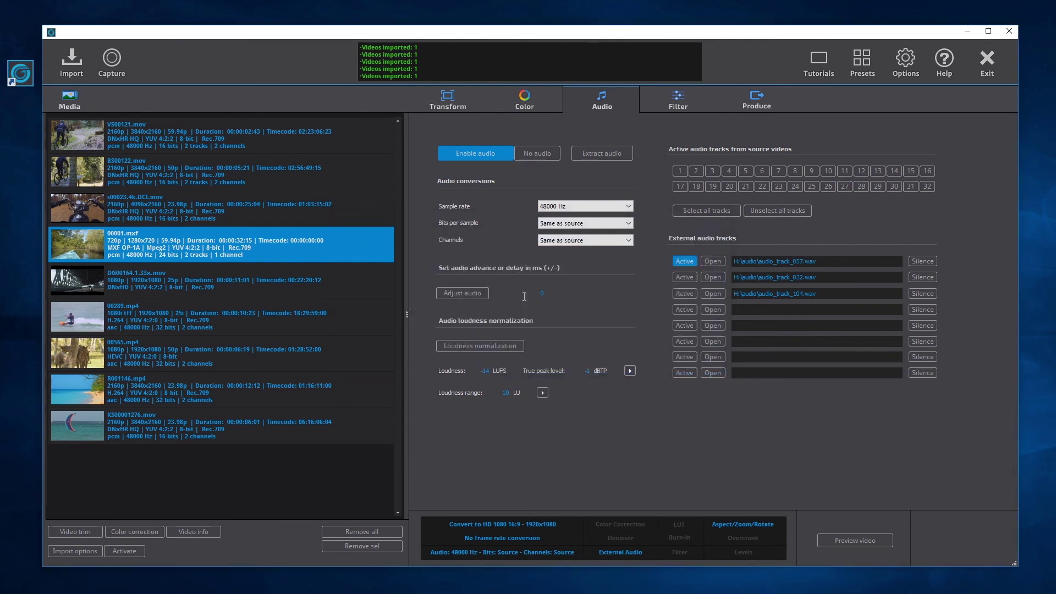
Choose Extract audio channels for 00001.mxf and pick Track 1 as the source track.
right_click(369, 258)
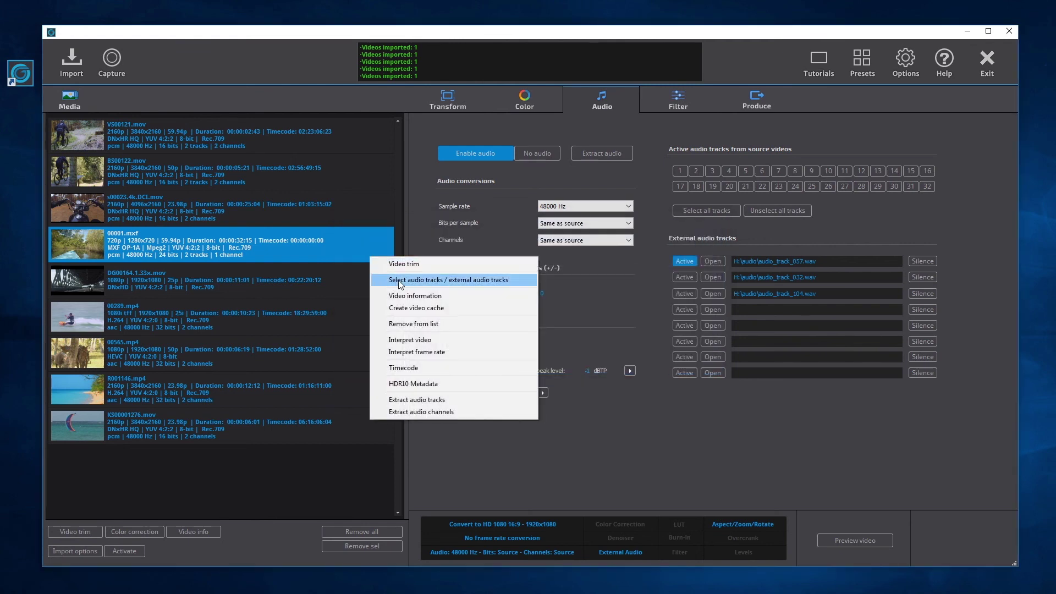
left_click(459, 410)
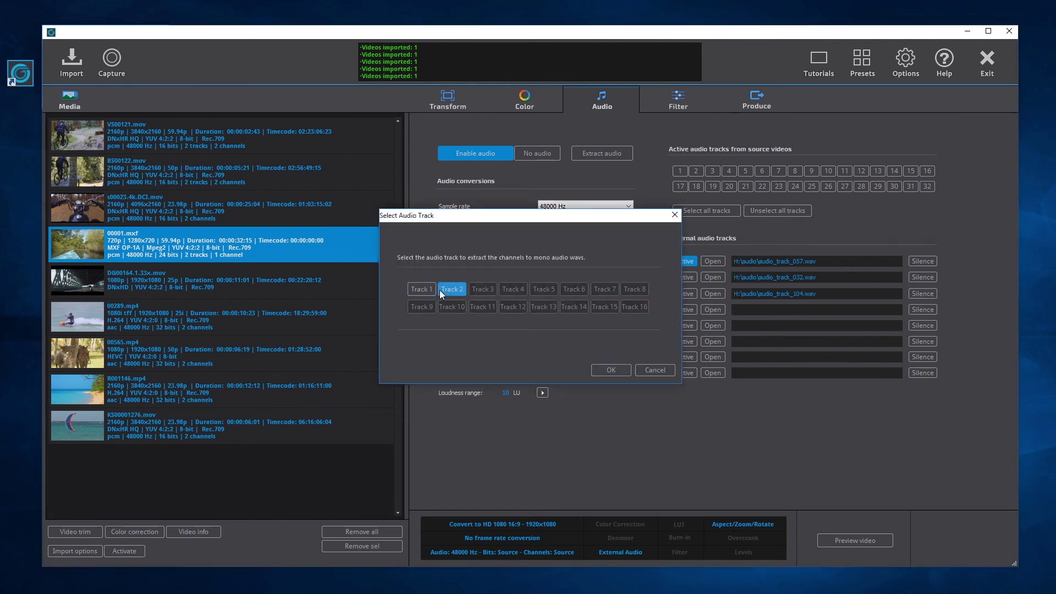
left_click(422, 290)
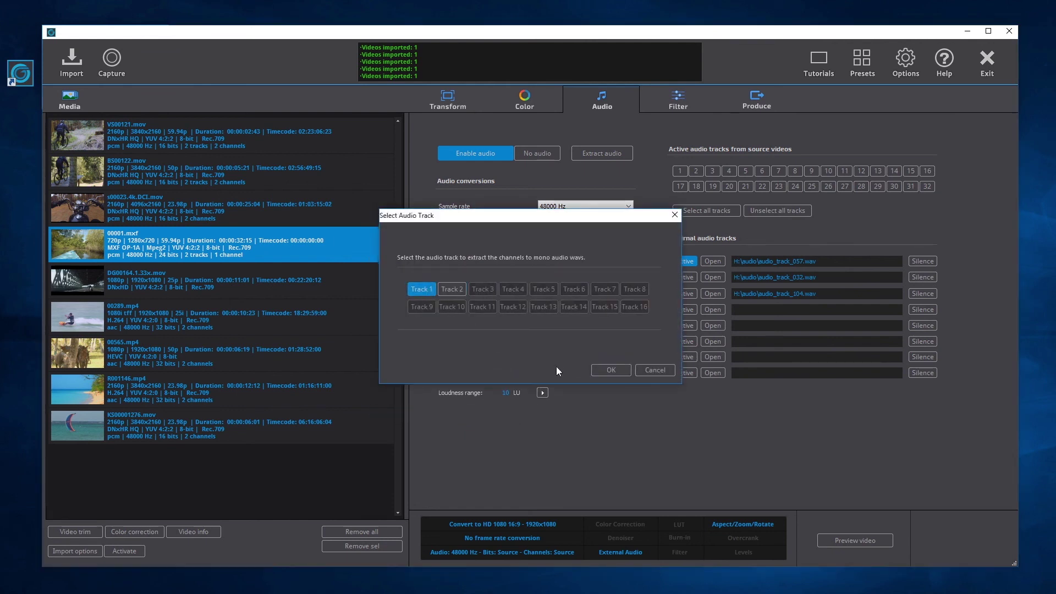